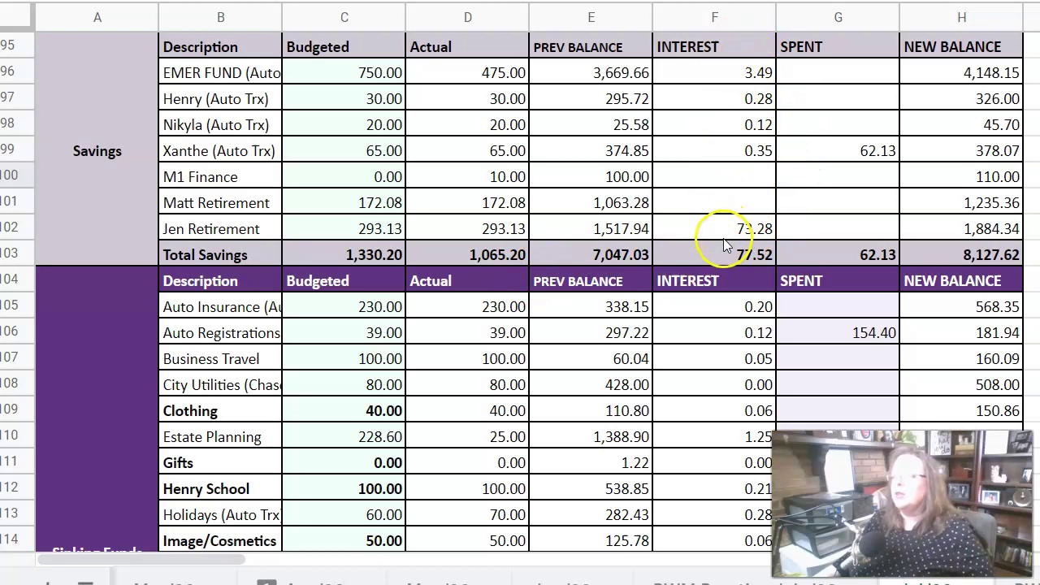
Step: Review the Savings section's total previous balance, interest entries, the amount spent and the total new balance
left_click(625, 262)
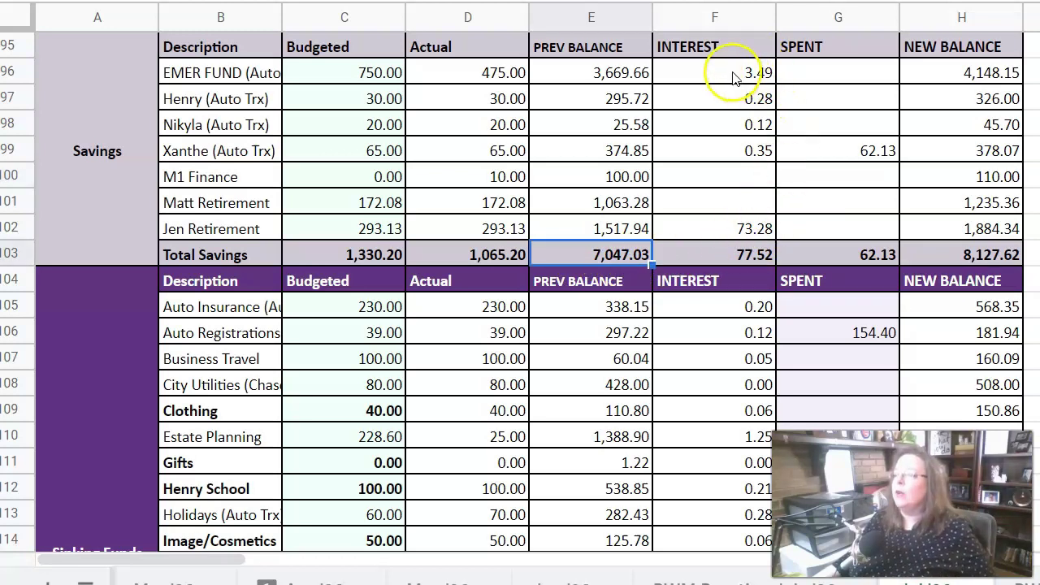
left_click_drag(734, 72, 742, 154)
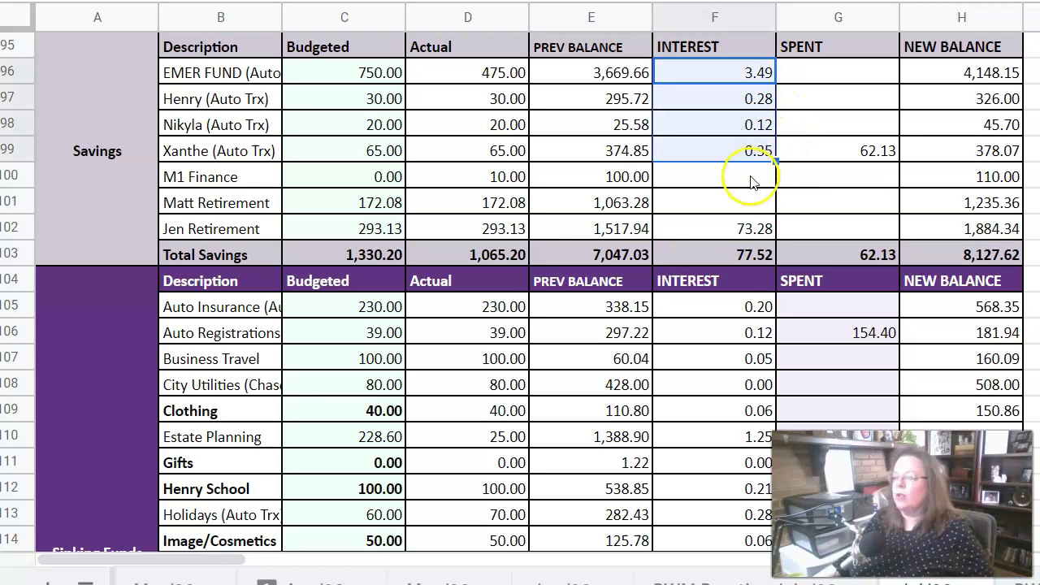
left_click(747, 232)
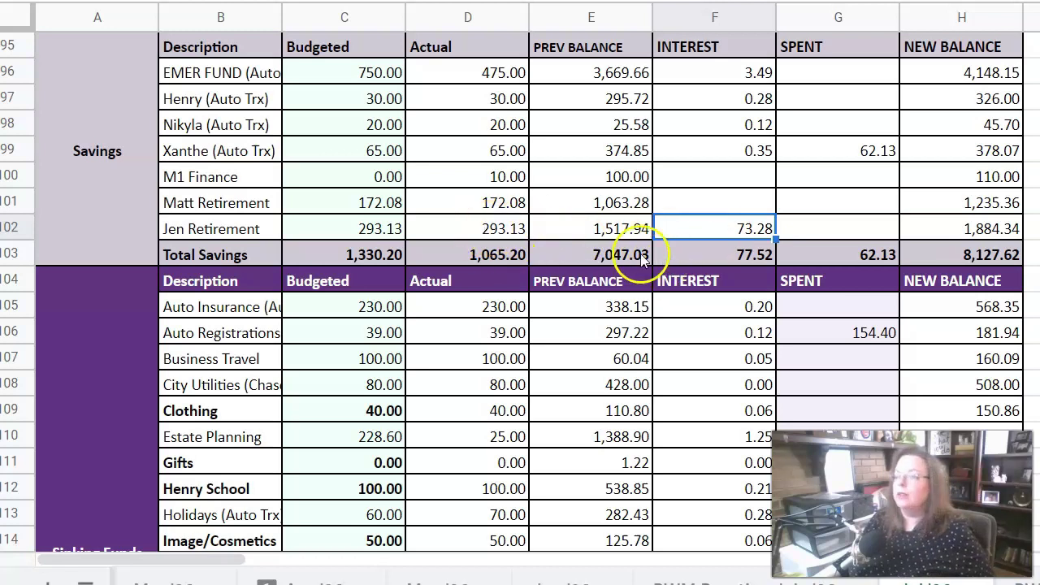
left_click(862, 153)
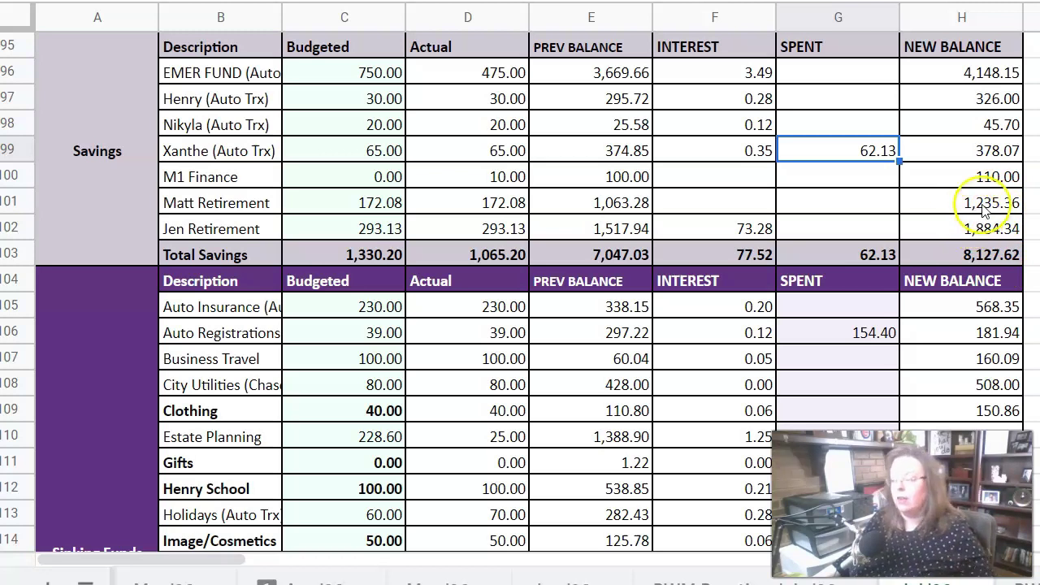
left_click(988, 258)
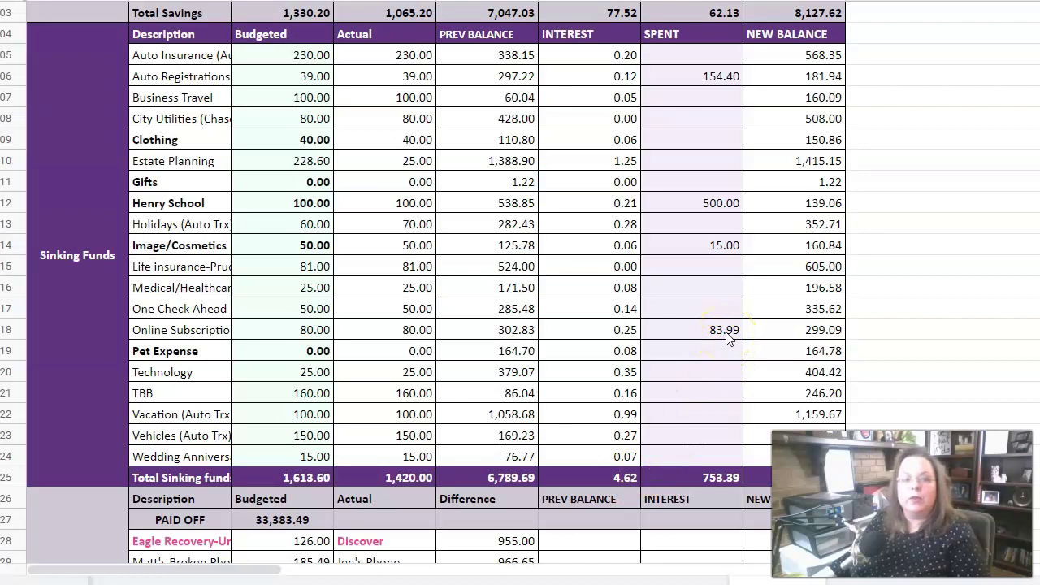
Step: Examine the Sinking Funds interest total, each amount in the SPENT column and the total spent
left_click(588, 479)
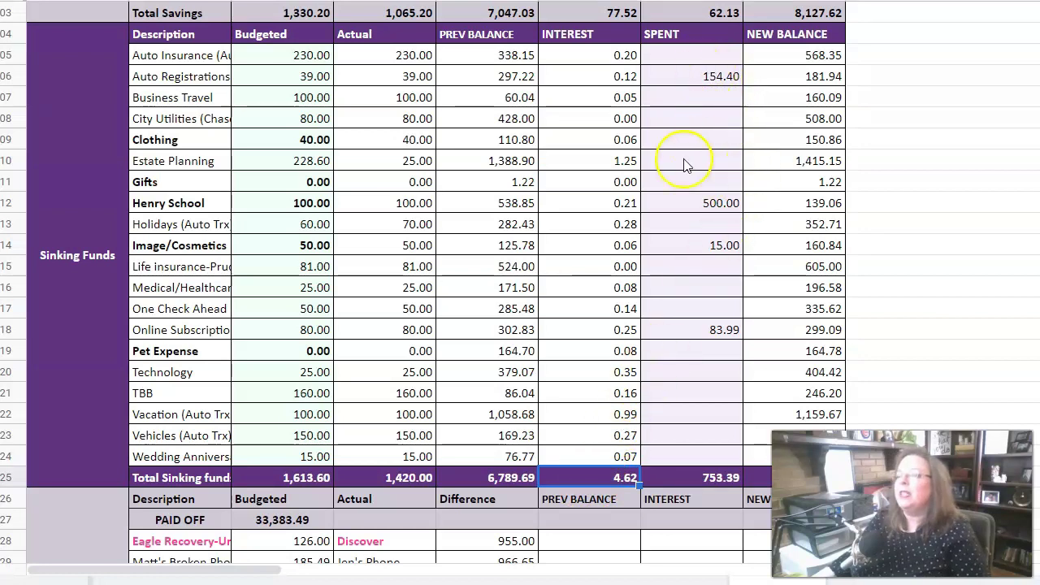
left_click(719, 78)
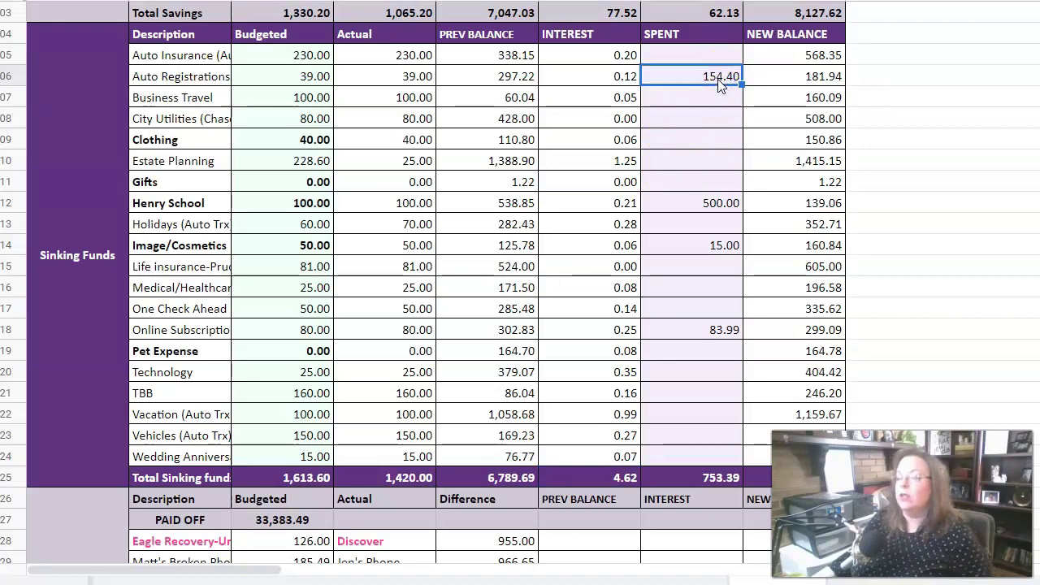
left_click(709, 205)
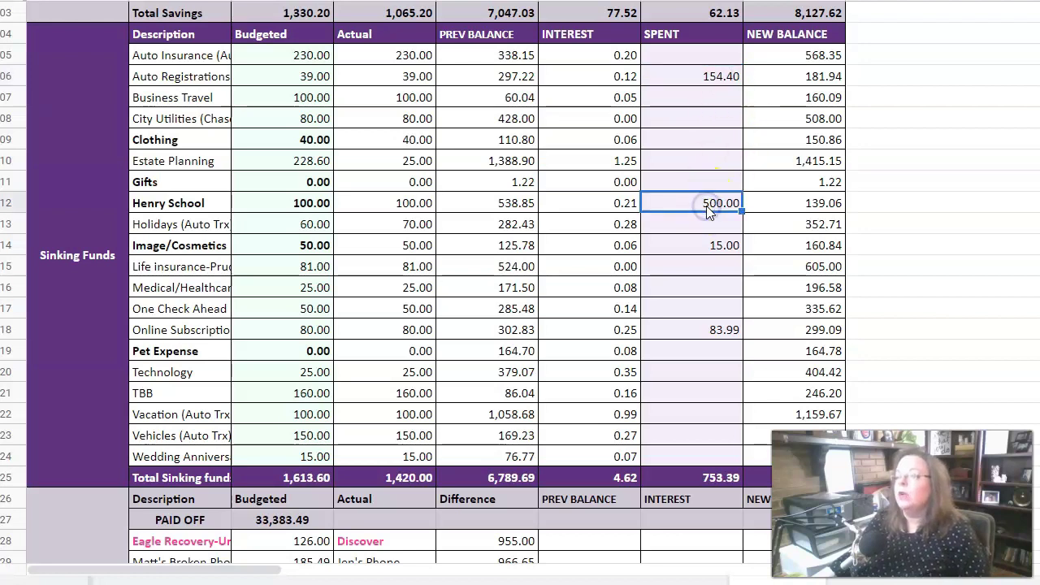
left_click(721, 252)
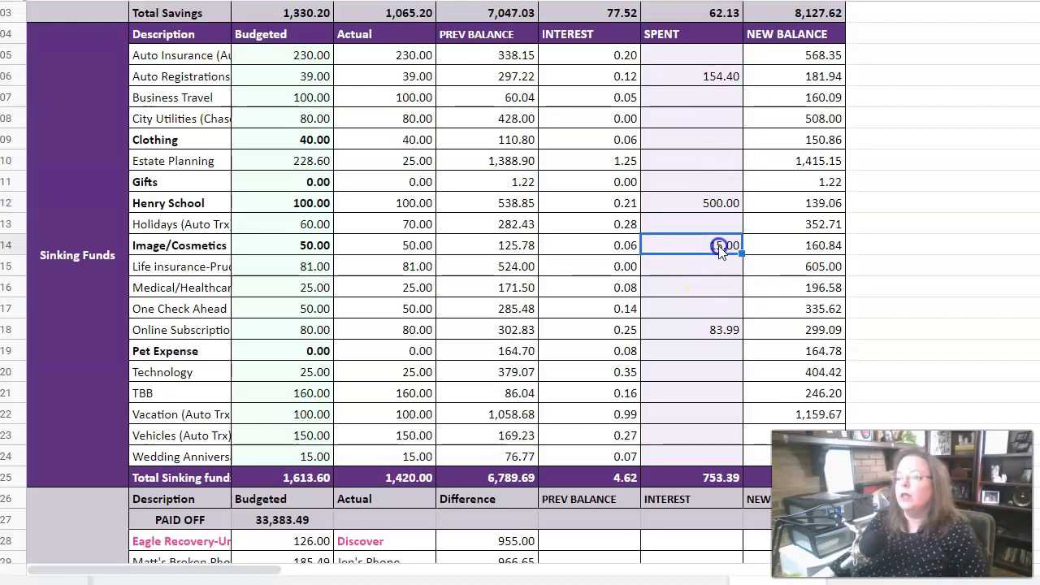
left_click(697, 333)
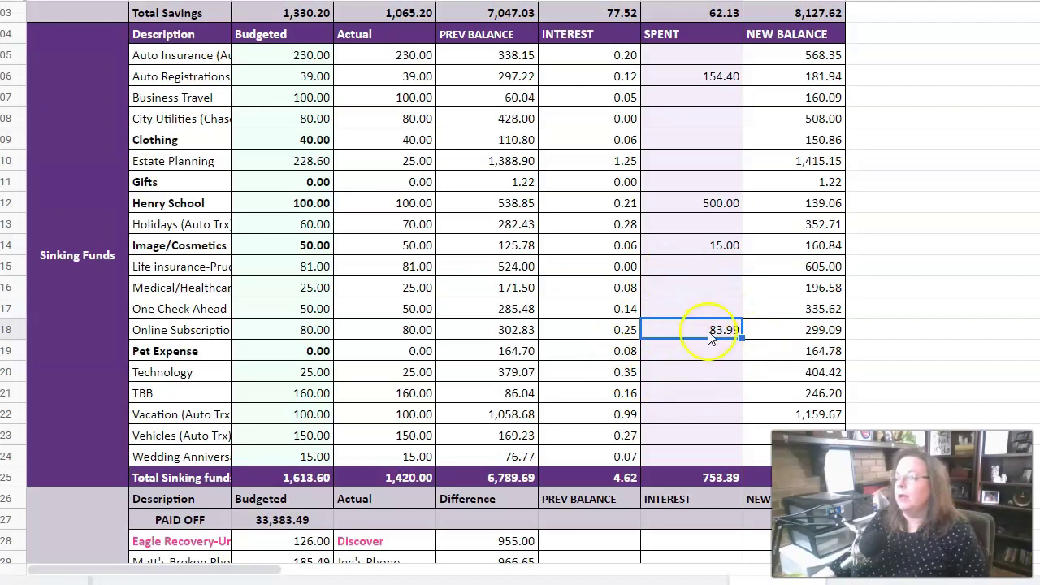
left_click(702, 478)
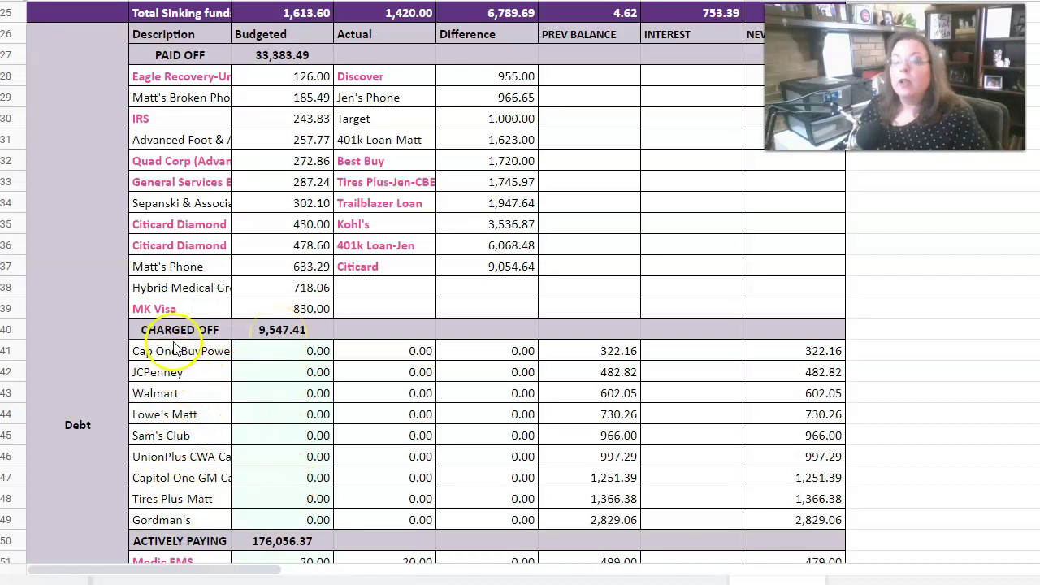
Step: Review the charged-off debts and the payments on actively paid debts, including child support, Family Loan, UAS Student Loan and HELOC
left_click_drag(174, 350, 207, 518)
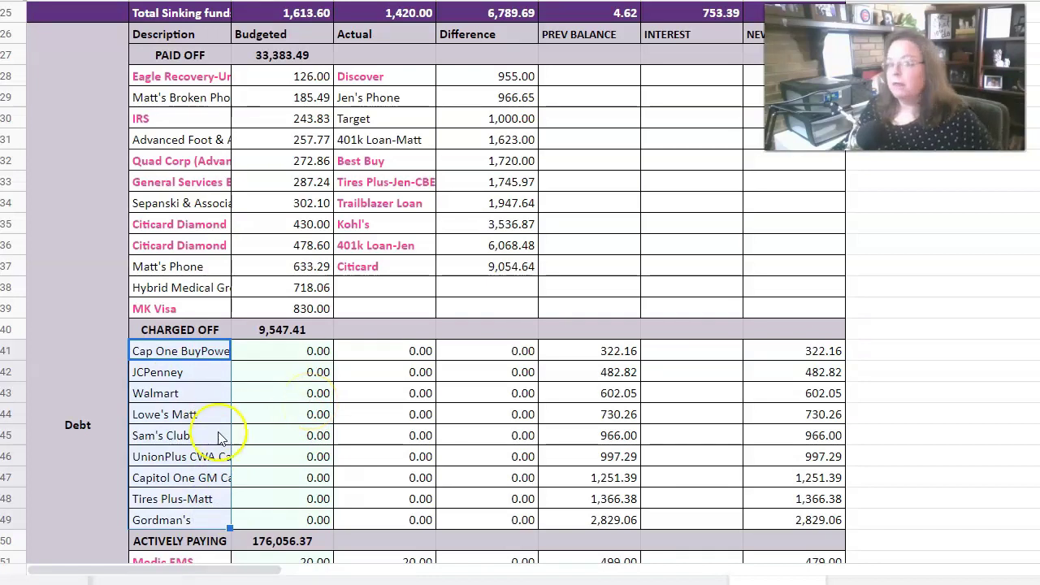
left_click(198, 371)
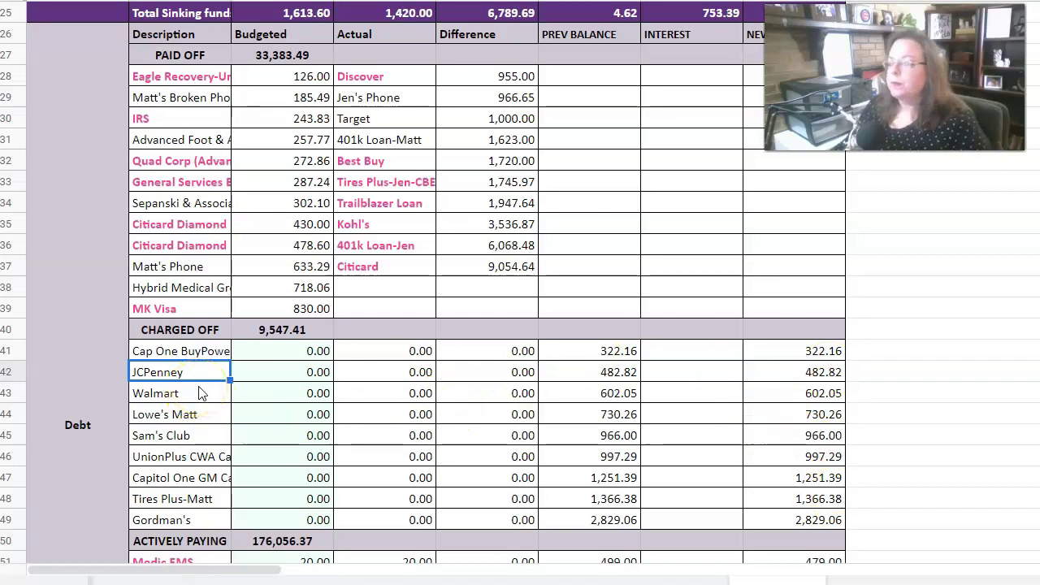
scroll(202, 394, "down", 5)
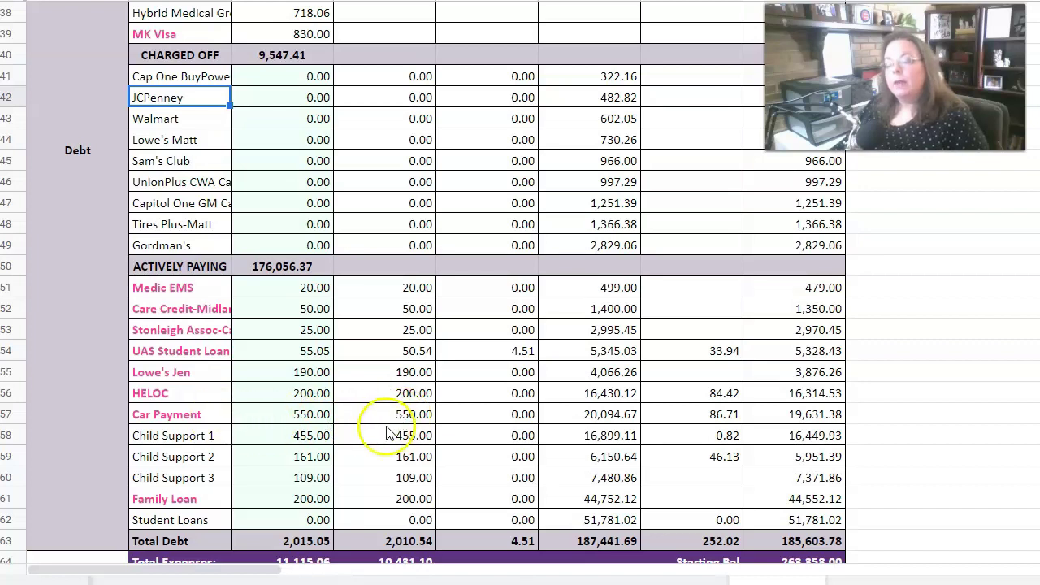
left_click_drag(367, 437, 399, 477)
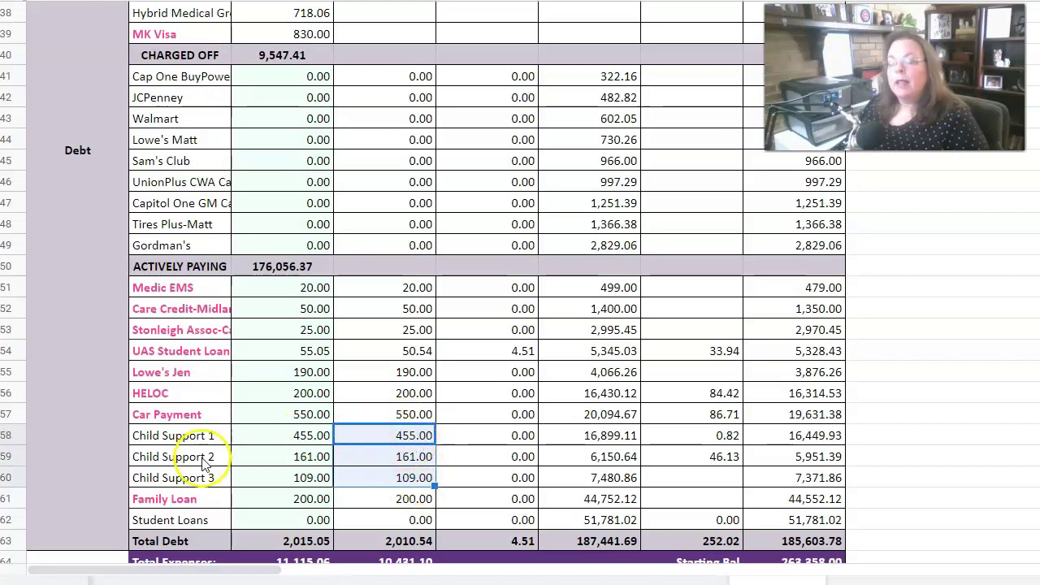
left_click(394, 480)
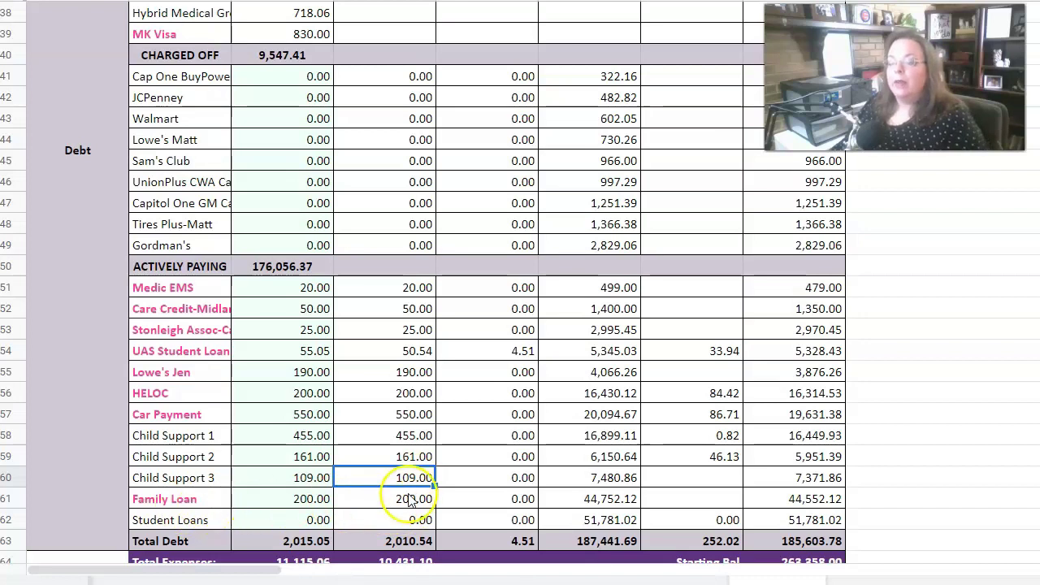
left_click(410, 499)
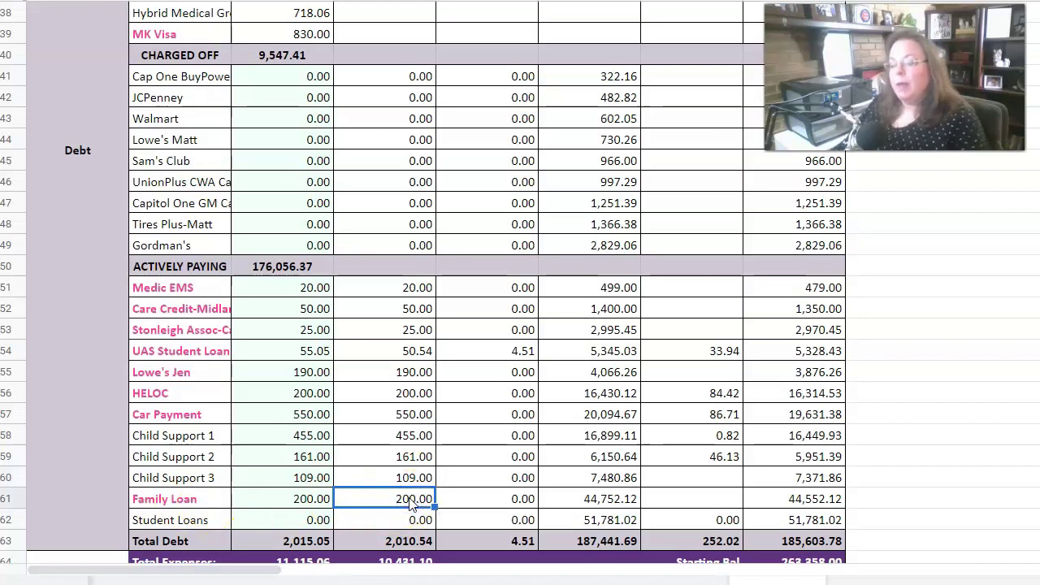
left_click(401, 526)
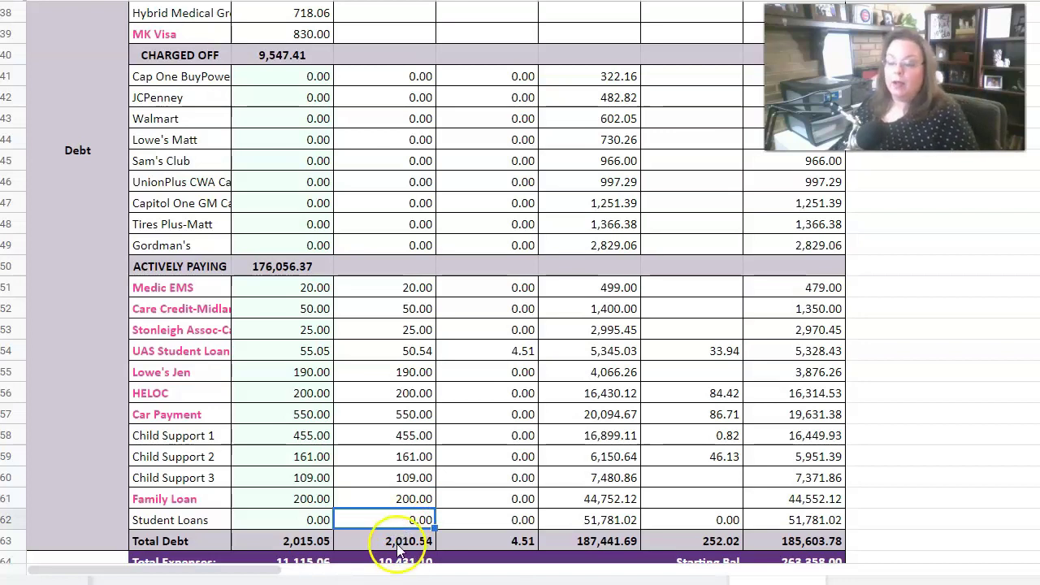
left_click(400, 543)
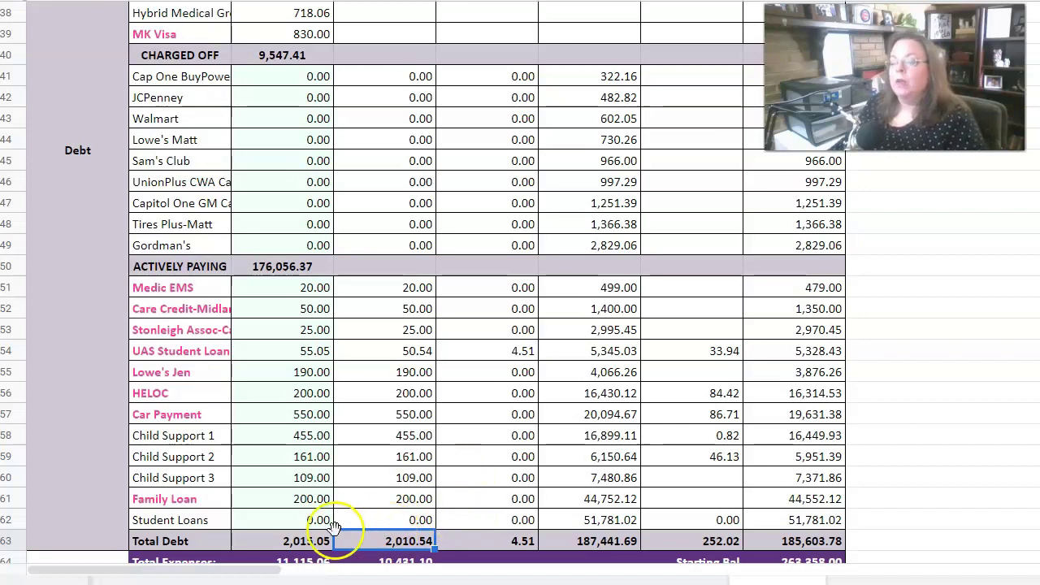
left_click(293, 351)
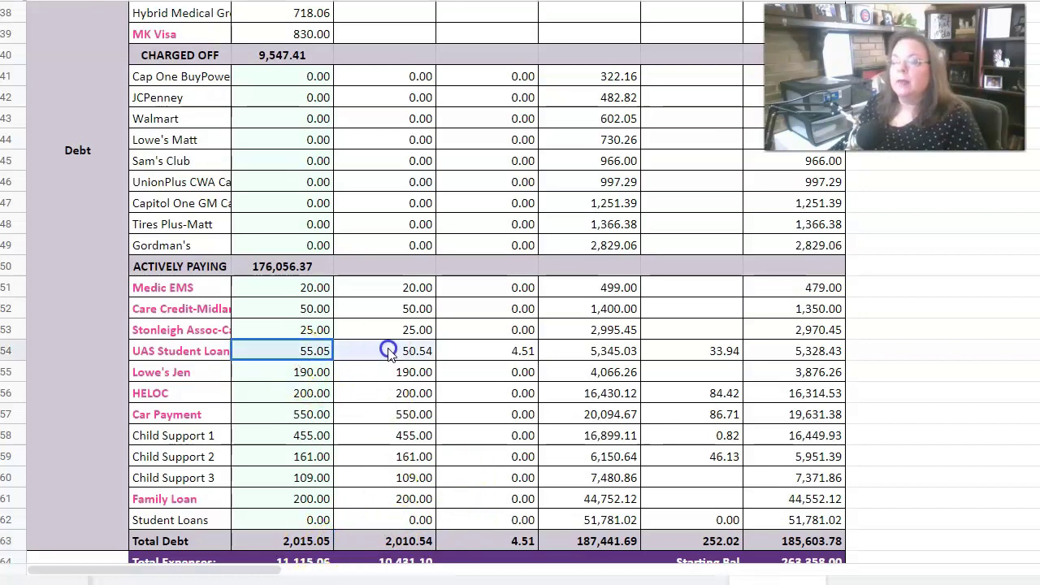
left_click_drag(388, 351, 388, 351)
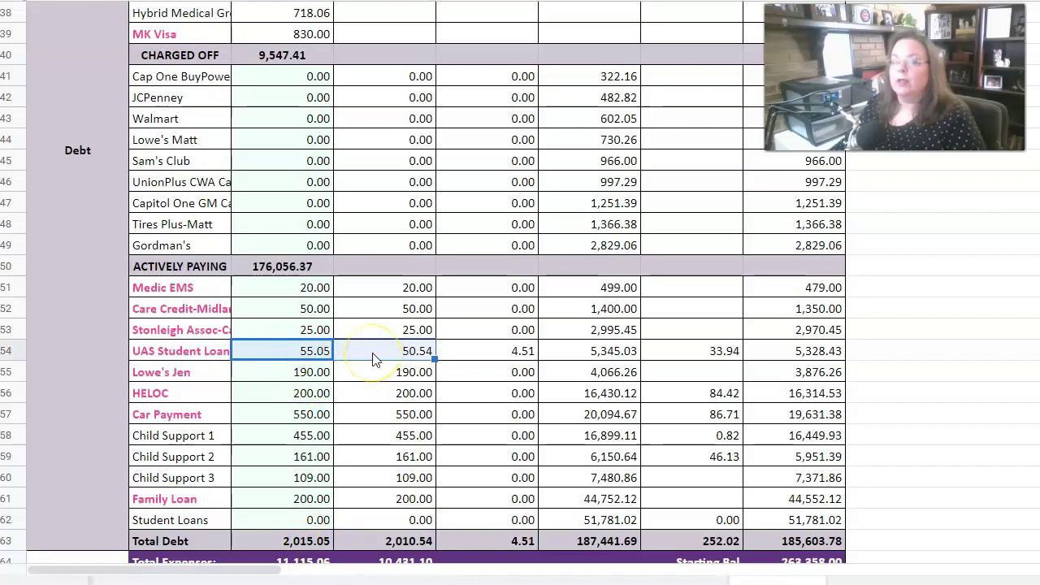
left_click(407, 393)
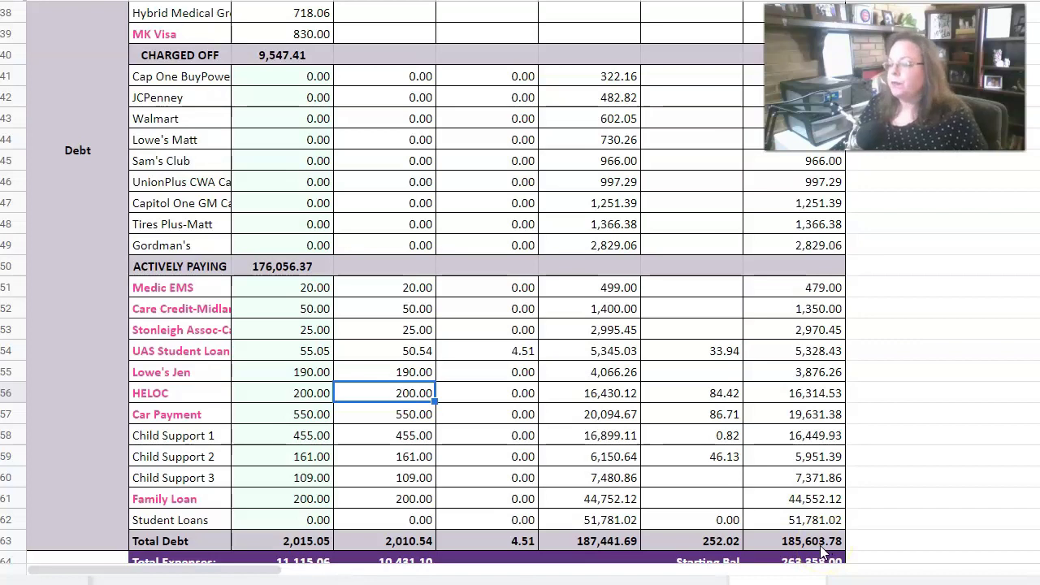
Step: Examine the debt summary's starting balance and paid-this-month amount against the previous and new Total Debt balances, including the monthly percentage
scroll(822, 553, "down", 1)
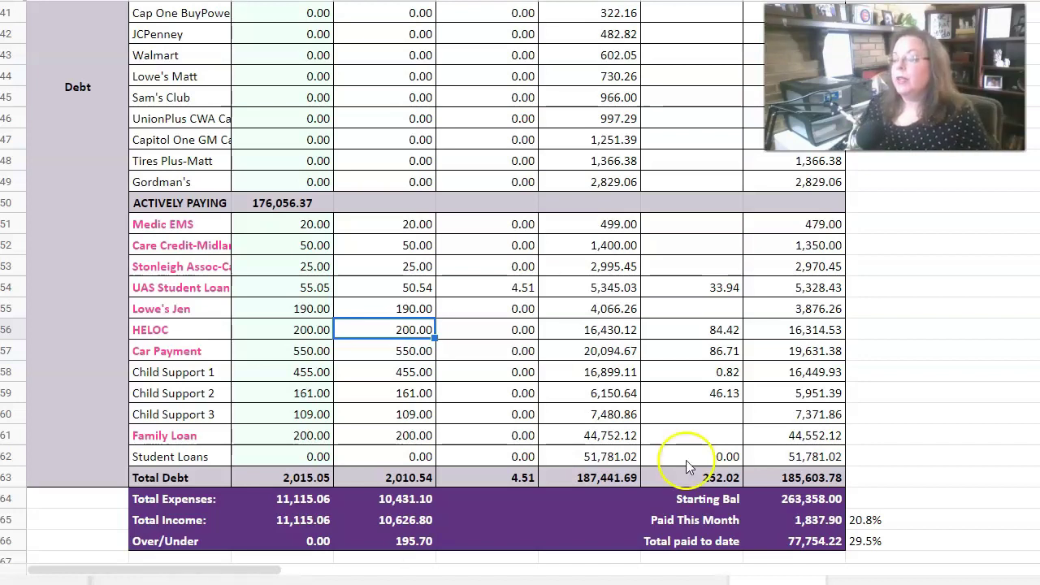
left_click(805, 499)
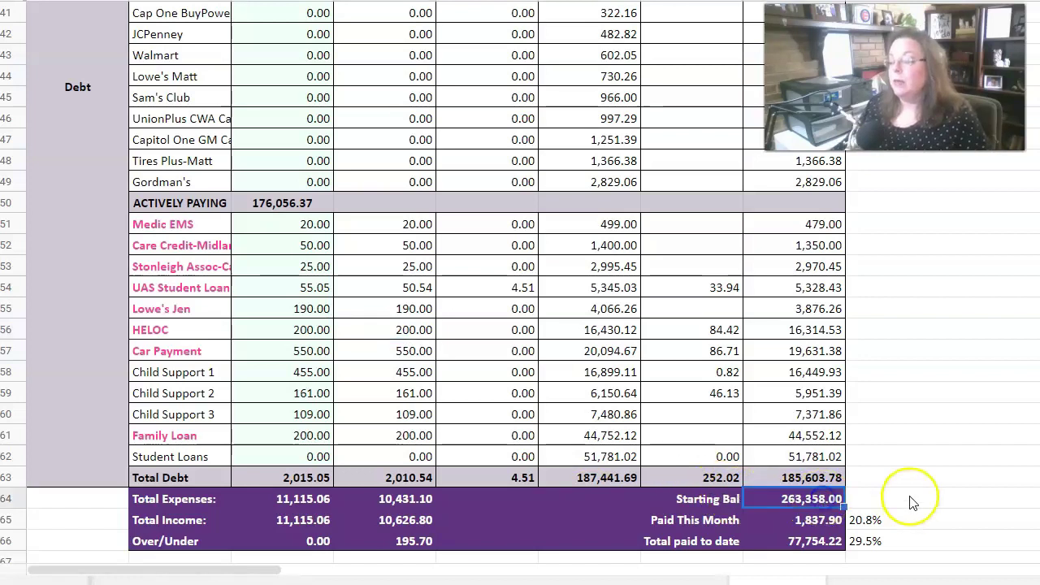
left_click(808, 498)
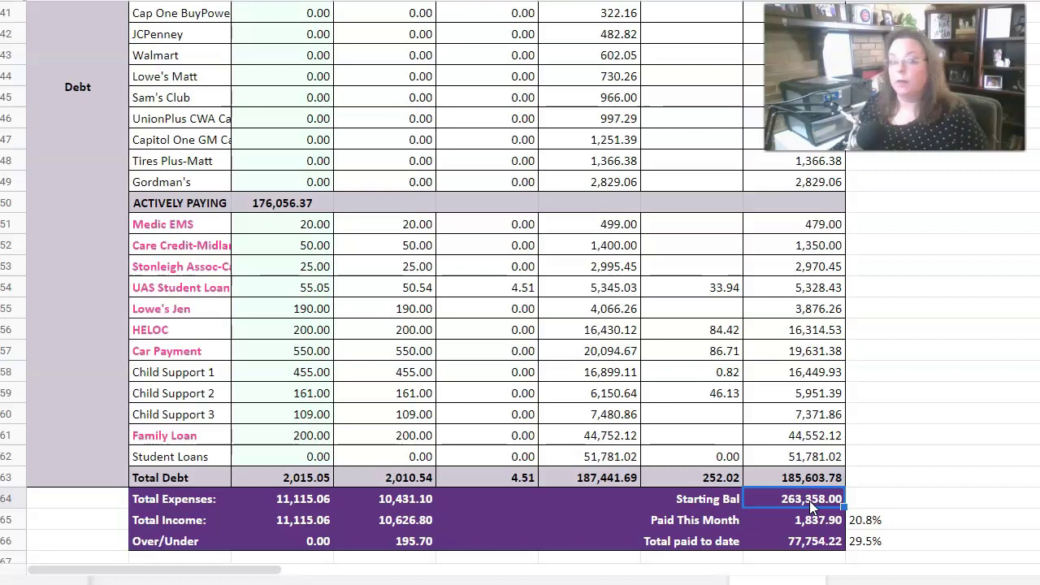
key("Down")
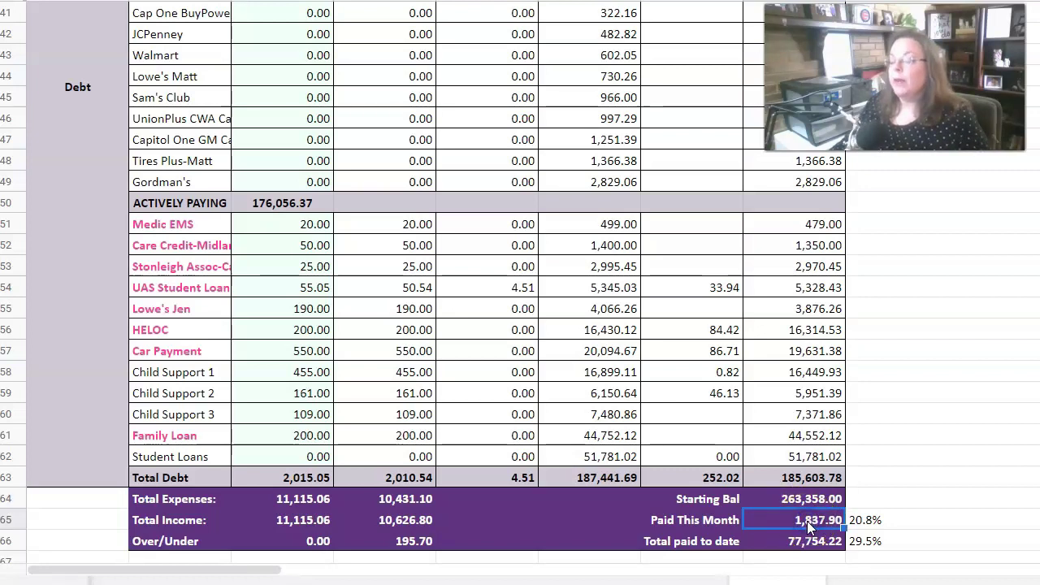
left_click(597, 480)
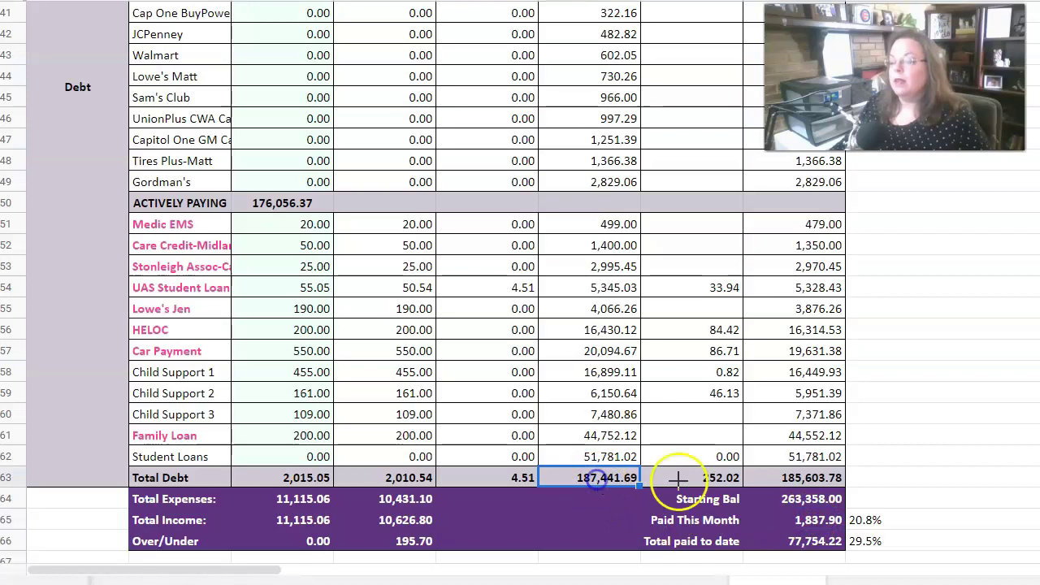
left_click(804, 481)
left_click(809, 520)
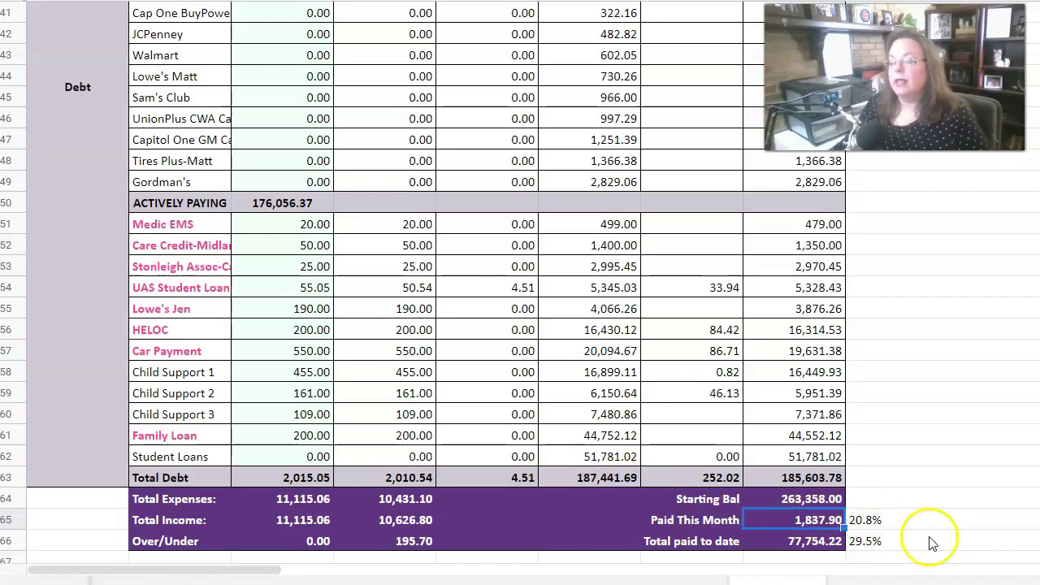
left_click(899, 522)
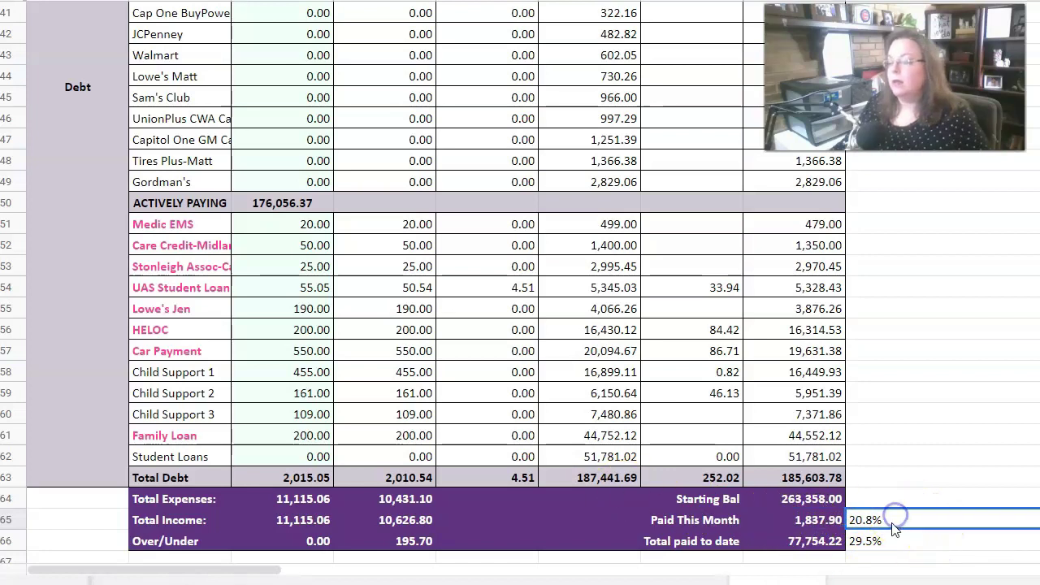
Step: Compare the actual Total Debt payment with the monthly percentage, and the total paid to date with the remaining and starting balances
left_click(388, 480)
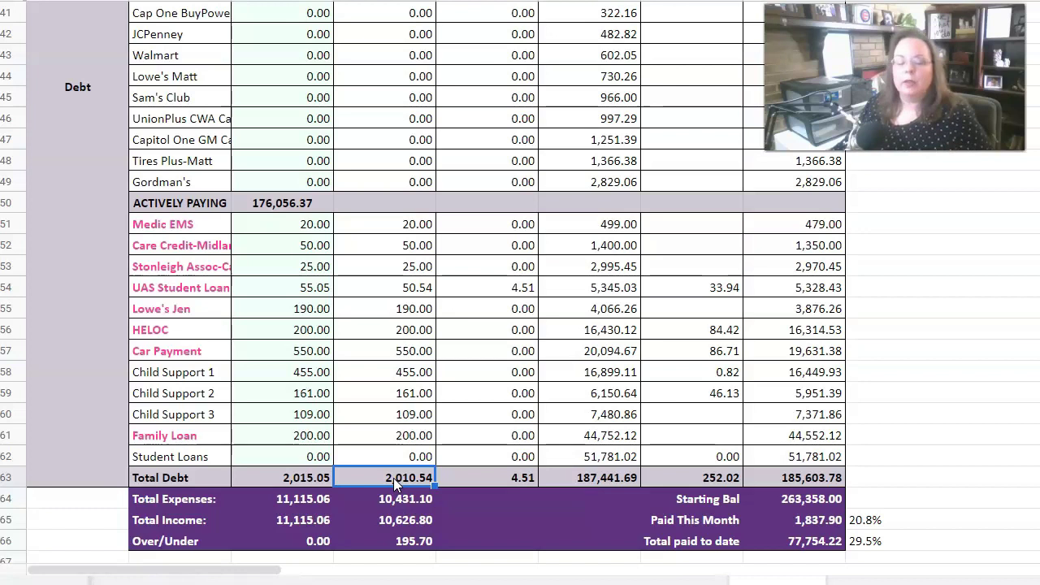
left_click(919, 524)
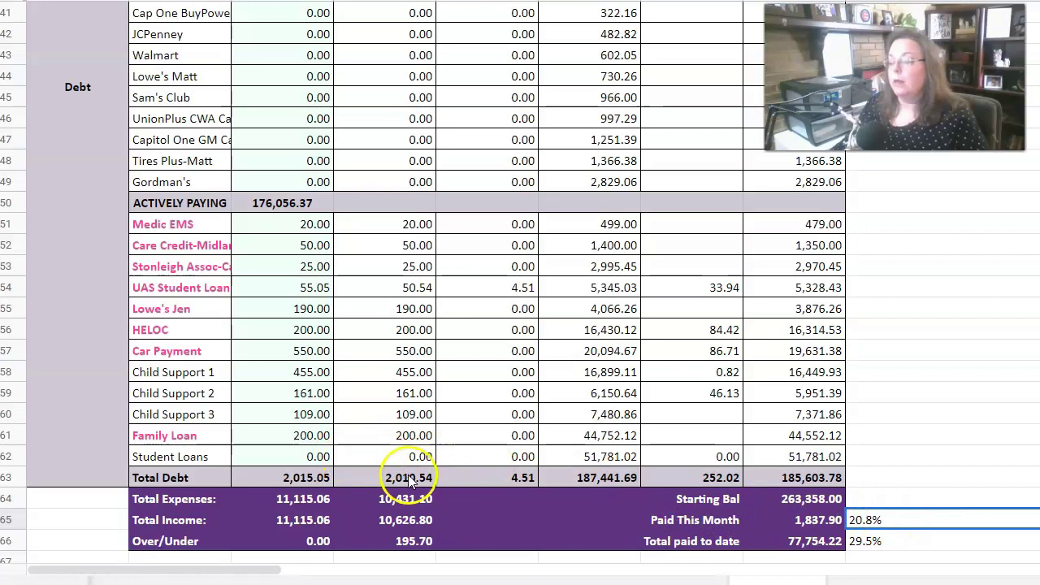
left_click(803, 550)
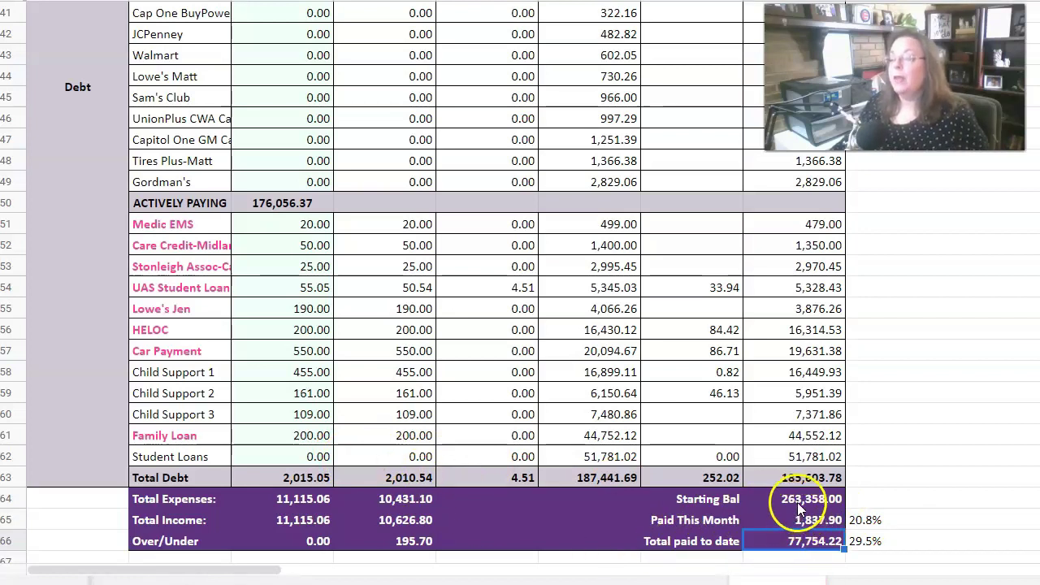
left_click(799, 550)
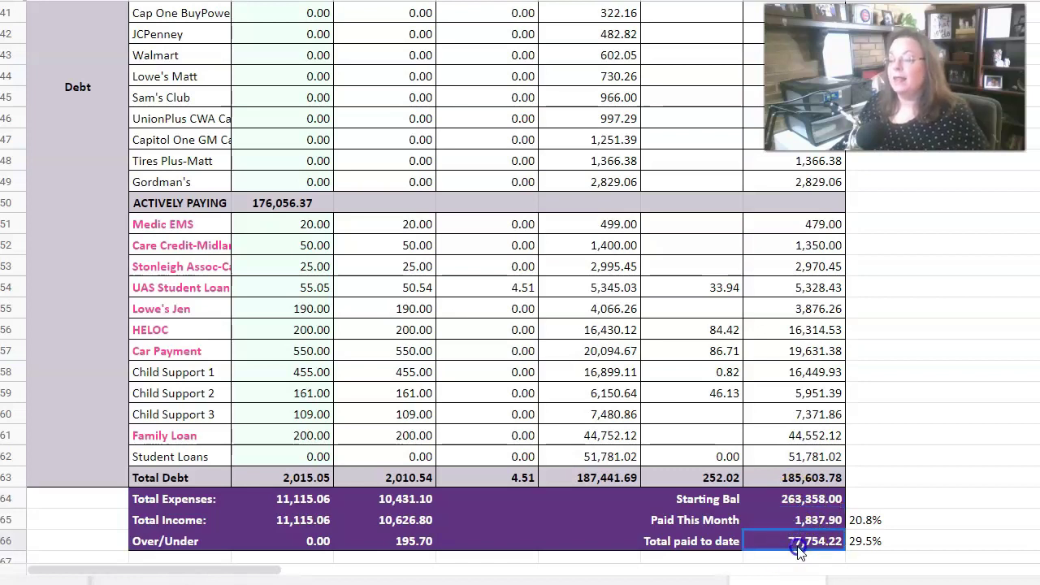
left_click(794, 478)
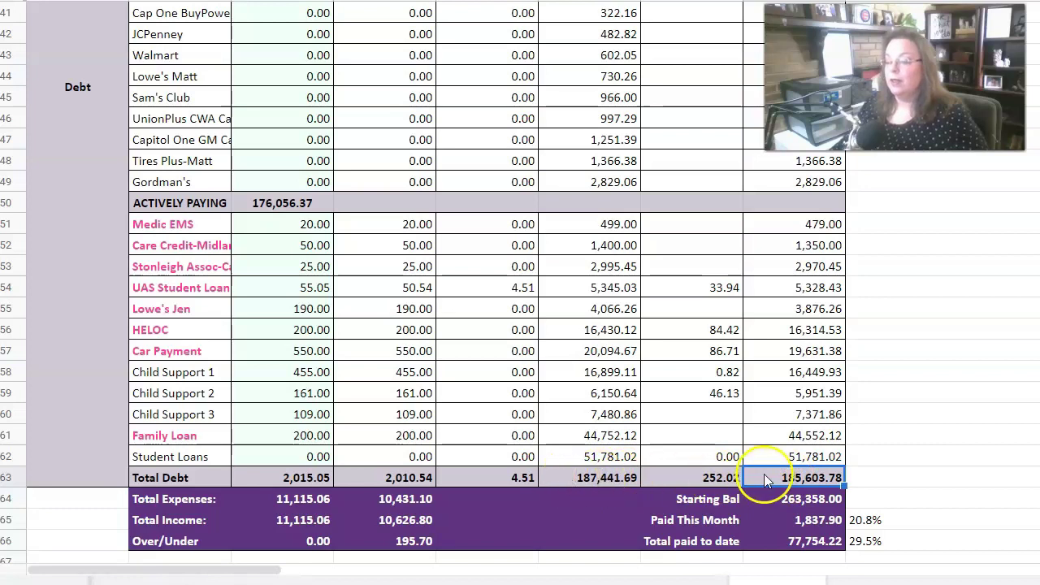
left_click(794, 499)
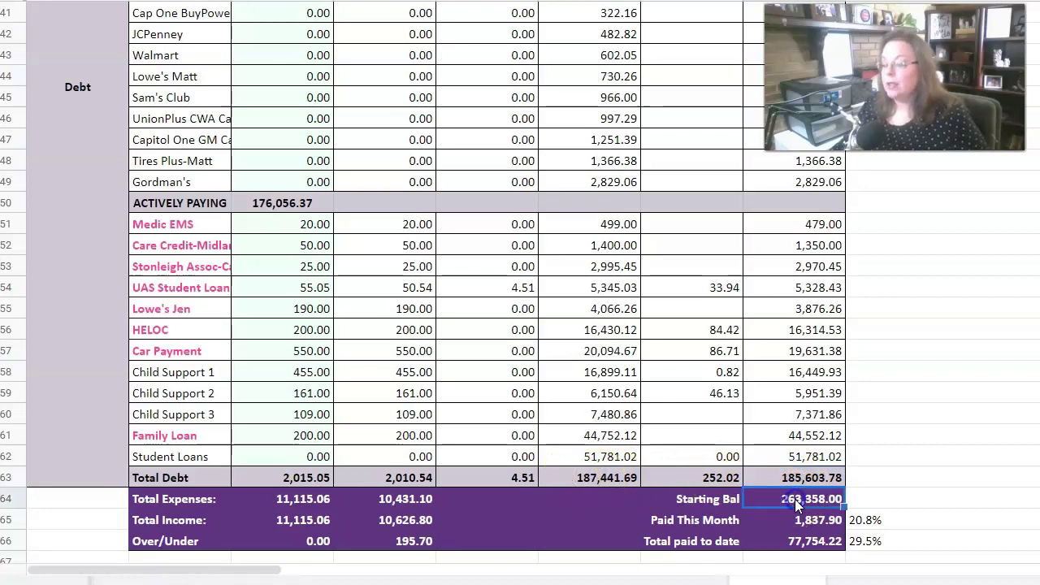
Step: Examine the total debt paid to date and its overall payoff percentage, then check them against the starting balance
left_click(817, 545)
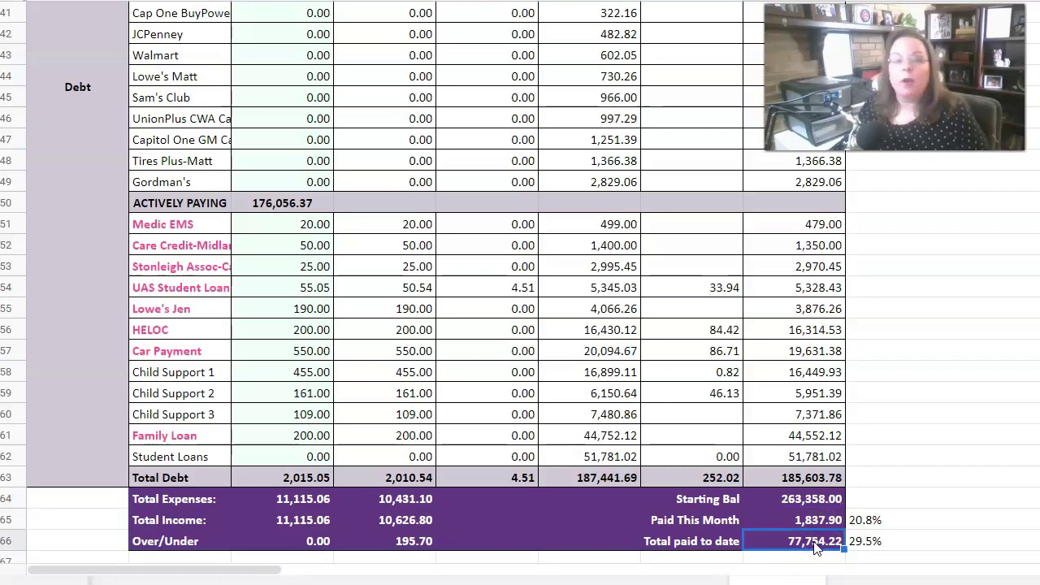
left_click(914, 544)
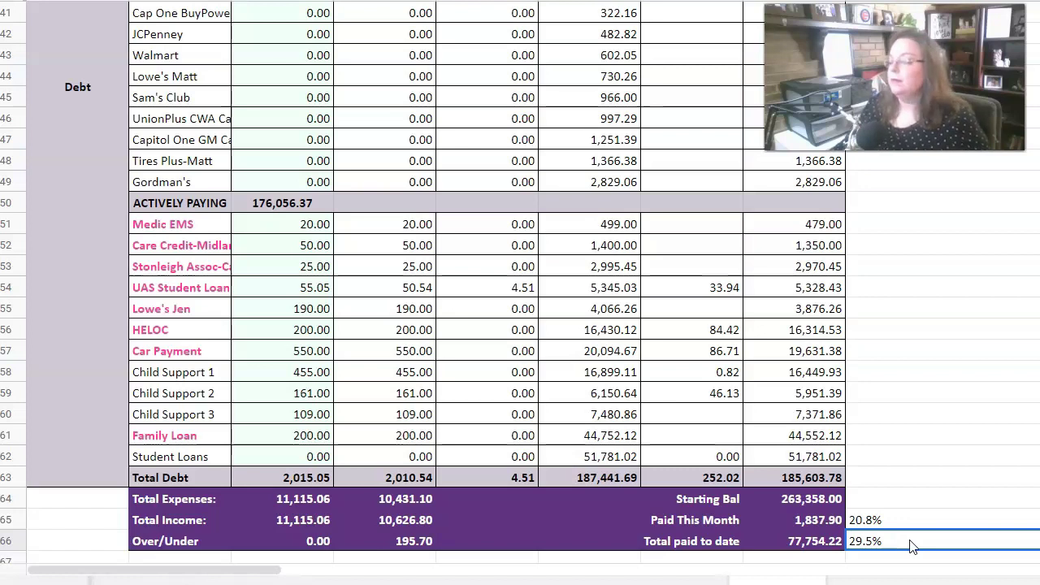
left_click(904, 547)
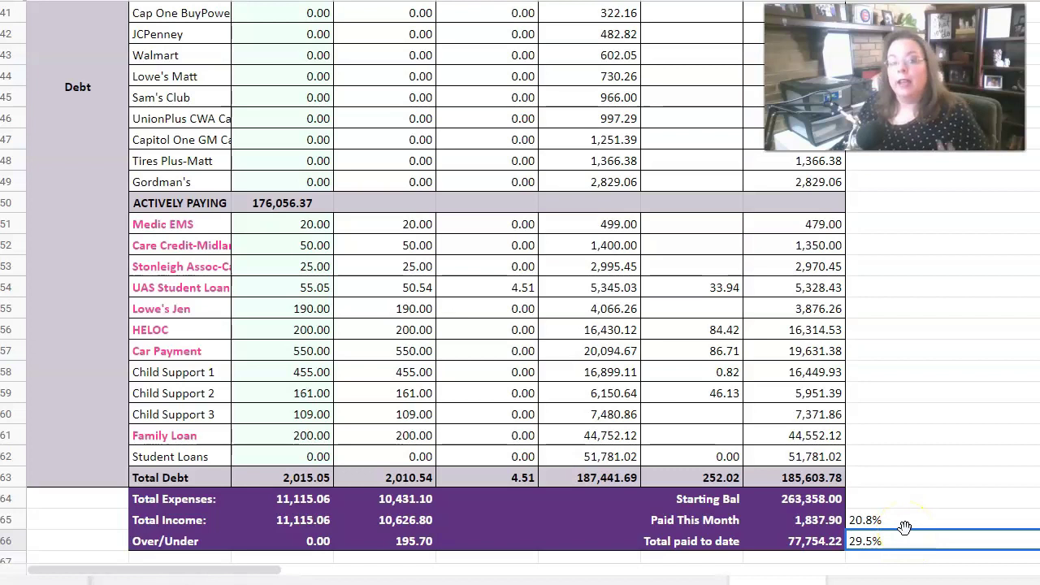
left_click(905, 527)
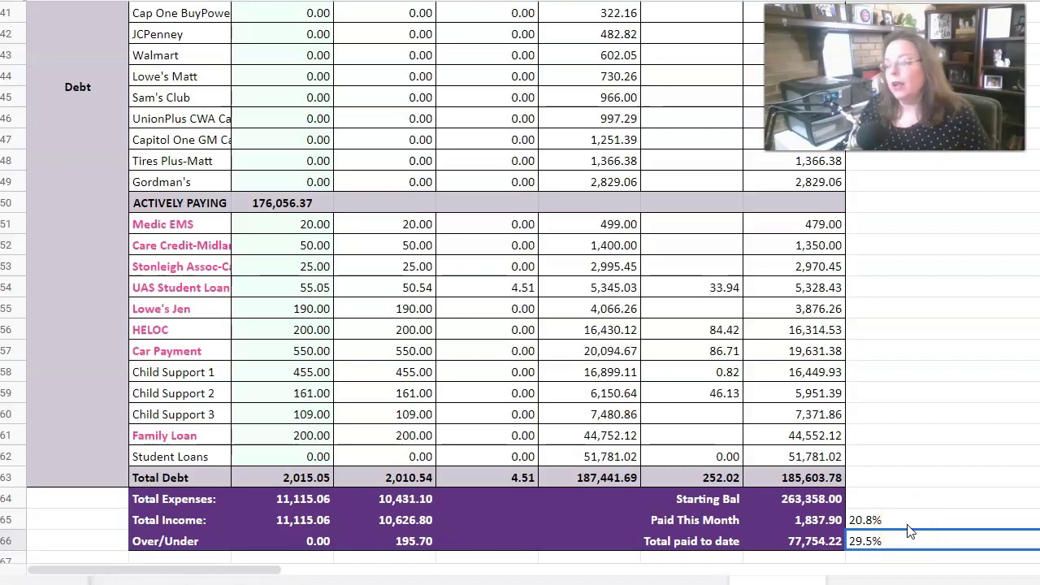
left_click(904, 537)
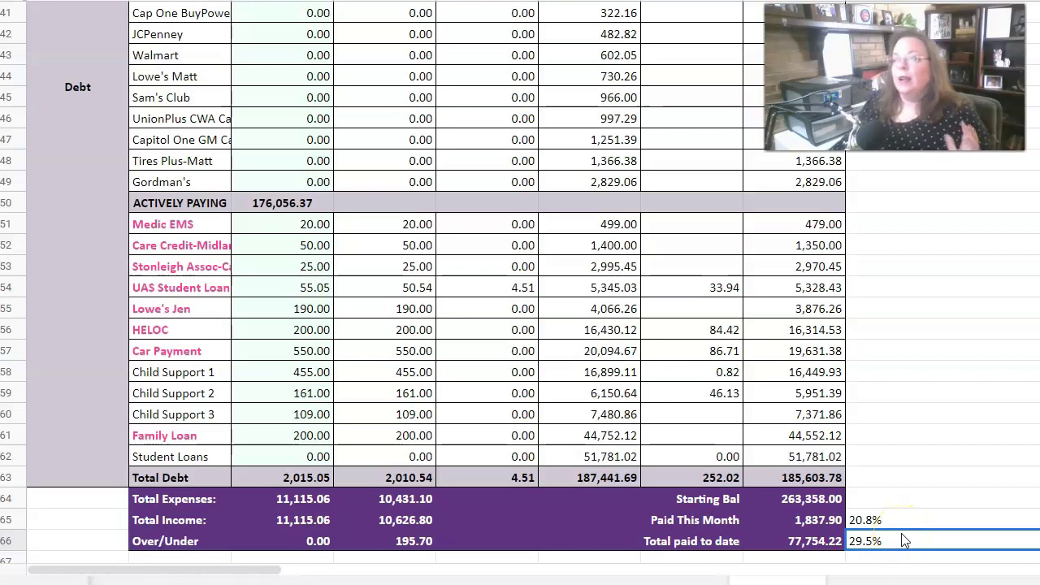
left_click(898, 544)
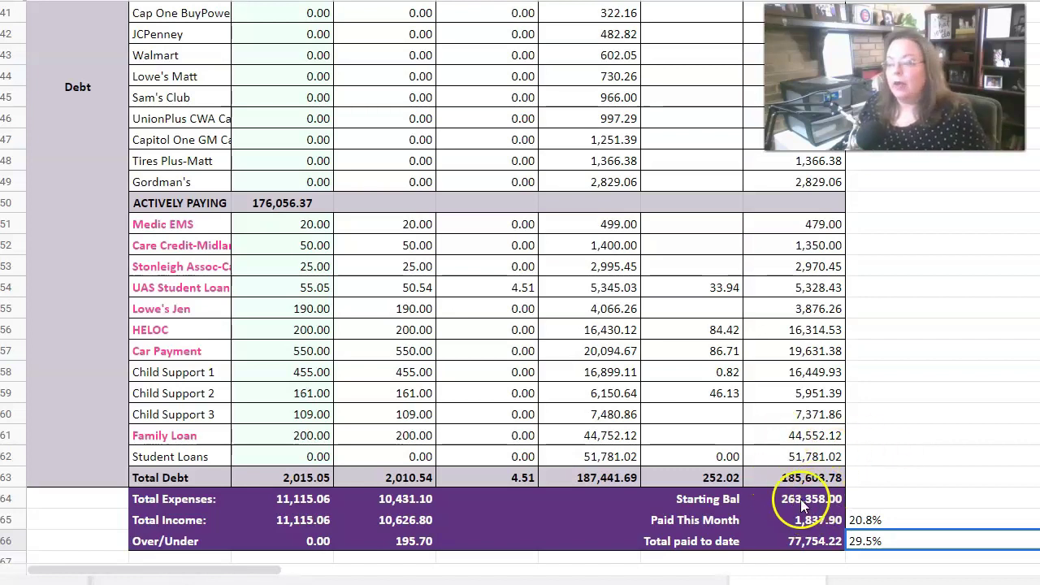
left_click(826, 502)
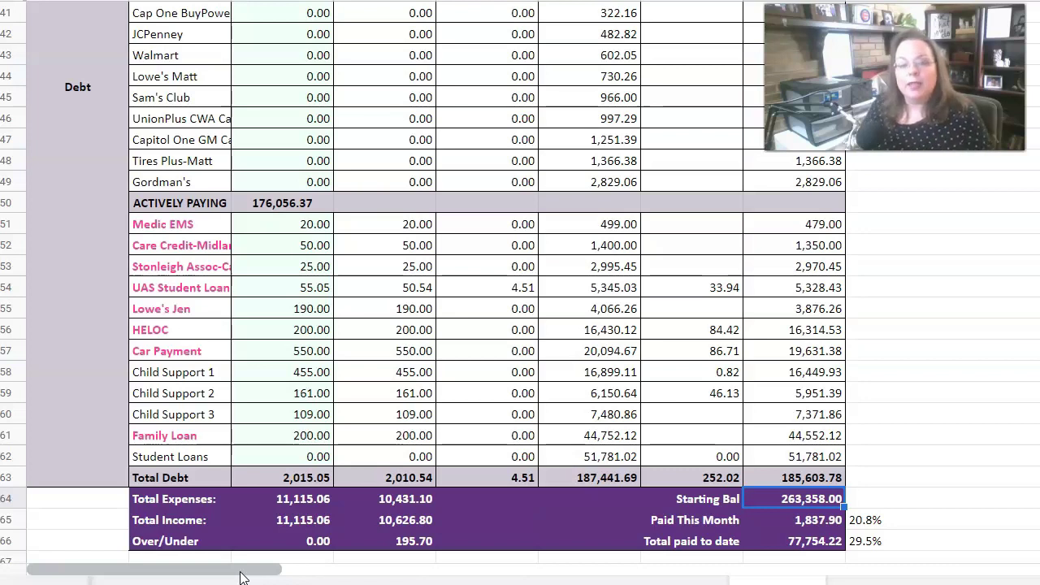
left_click_drag(240, 571, 178, 579)
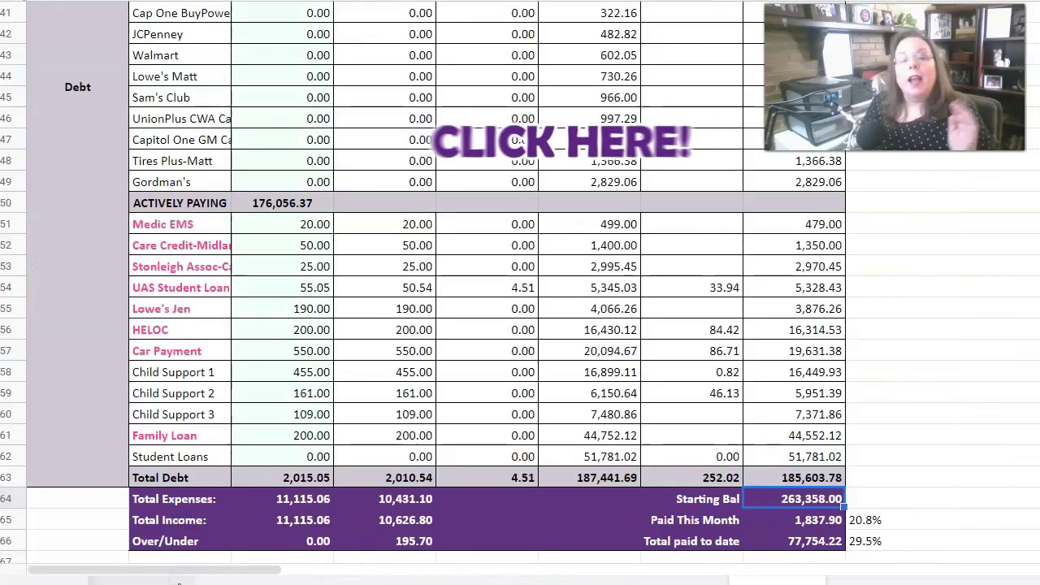